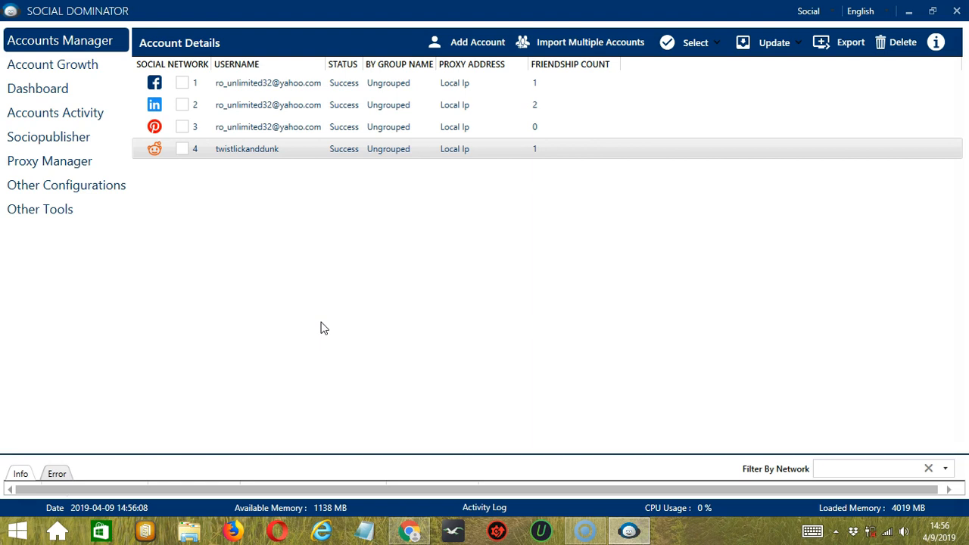
# Step: Open the tools for the Reddit account in the account list and show the Unsubscribe activity's configuration
pyautogui.rightClick(250, 156)
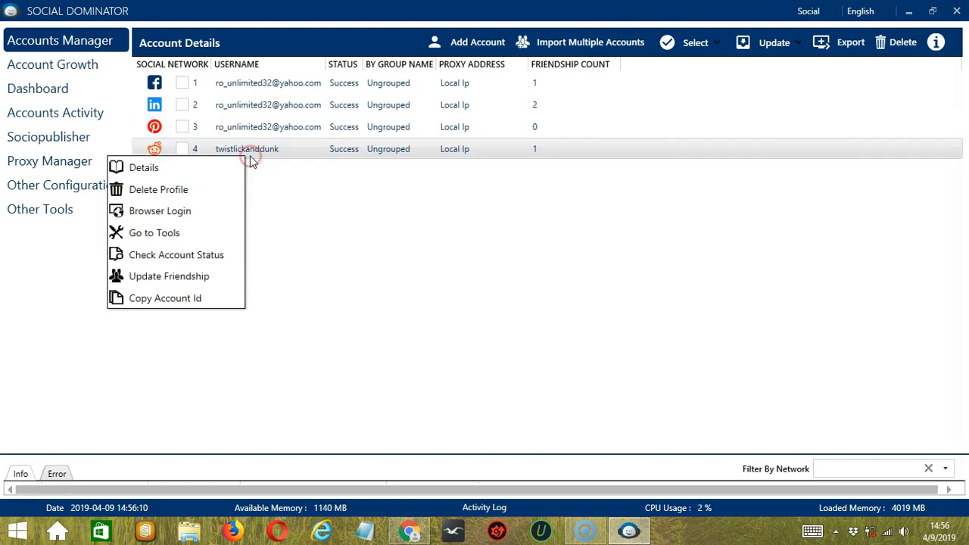
pyautogui.click(218, 233)
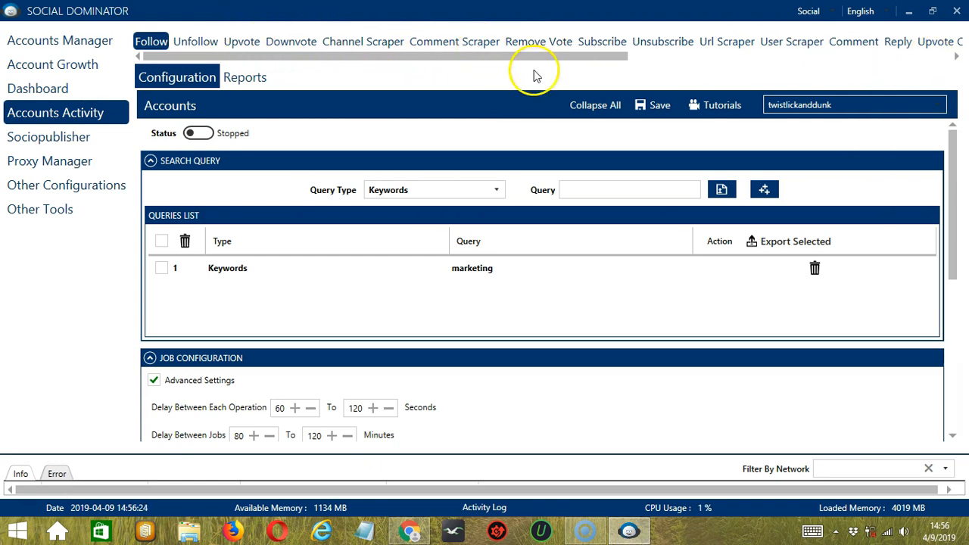
pyautogui.click(655, 44)
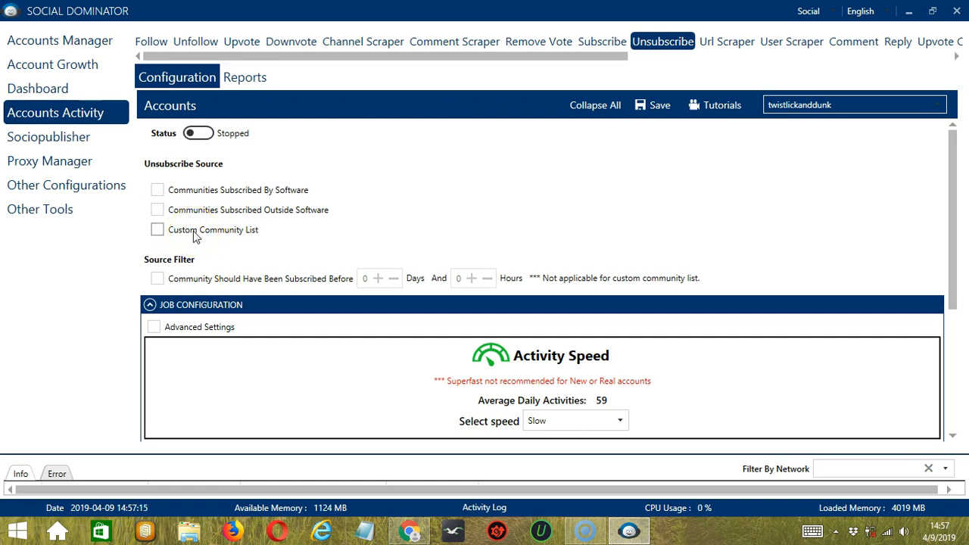
pyautogui.click(157, 230)
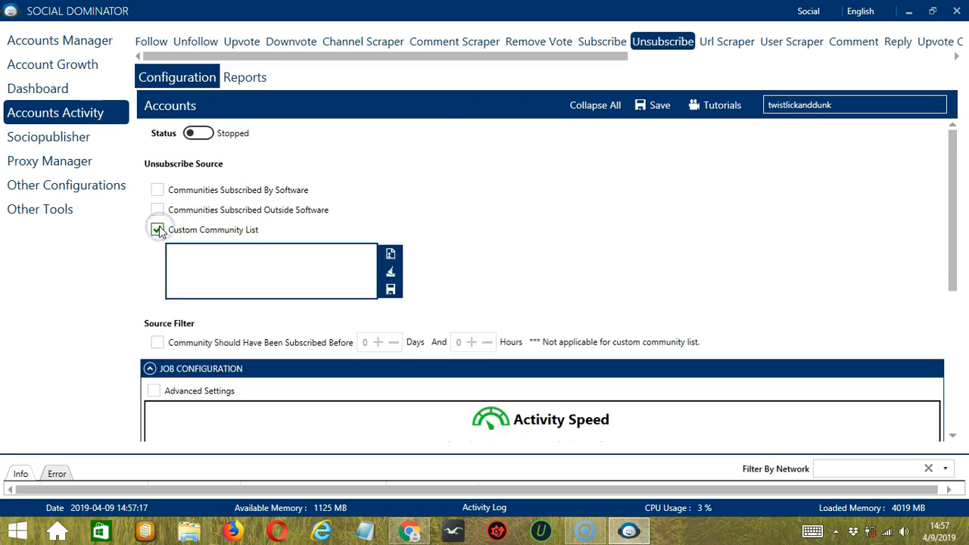
pyautogui.click(265, 259)
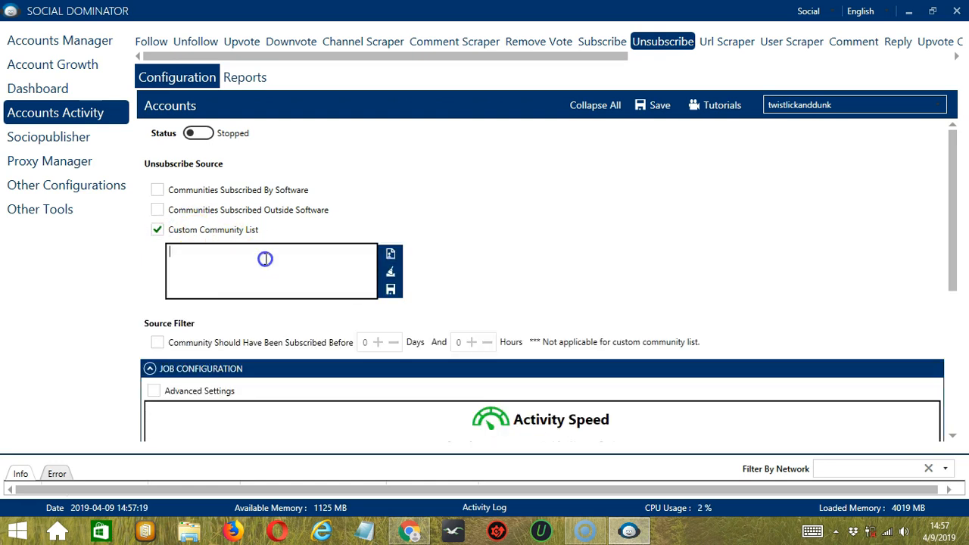
pyautogui.click(409, 530)
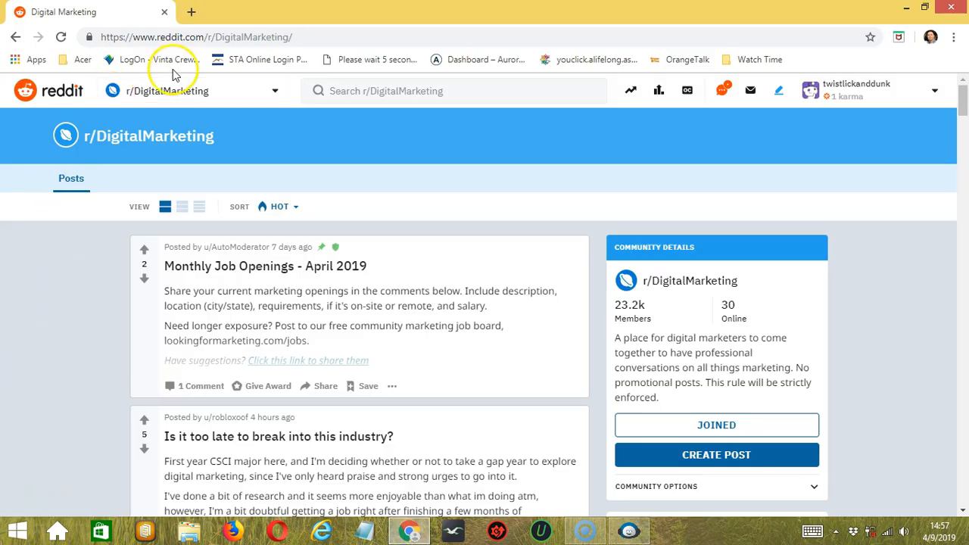
pyautogui.click(236, 38)
pyautogui.hotkey('ctrl', 'c')
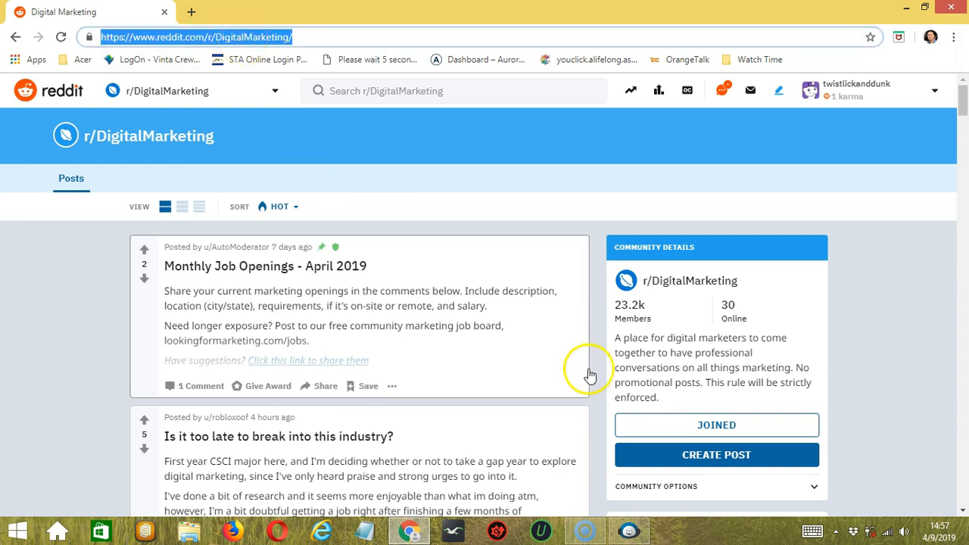
pyautogui.click(628, 530)
pyautogui.click(237, 256)
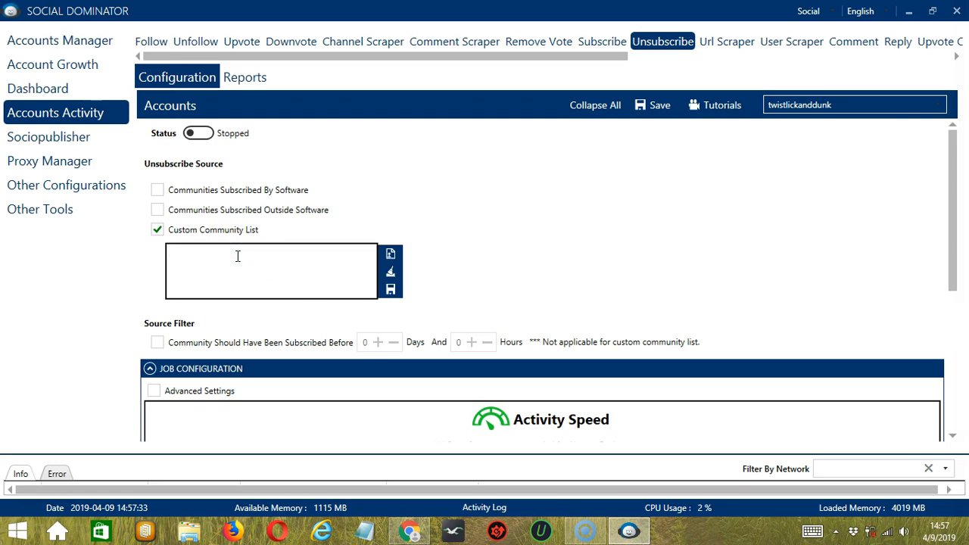
pyautogui.hotkey('ctrl', 'v')
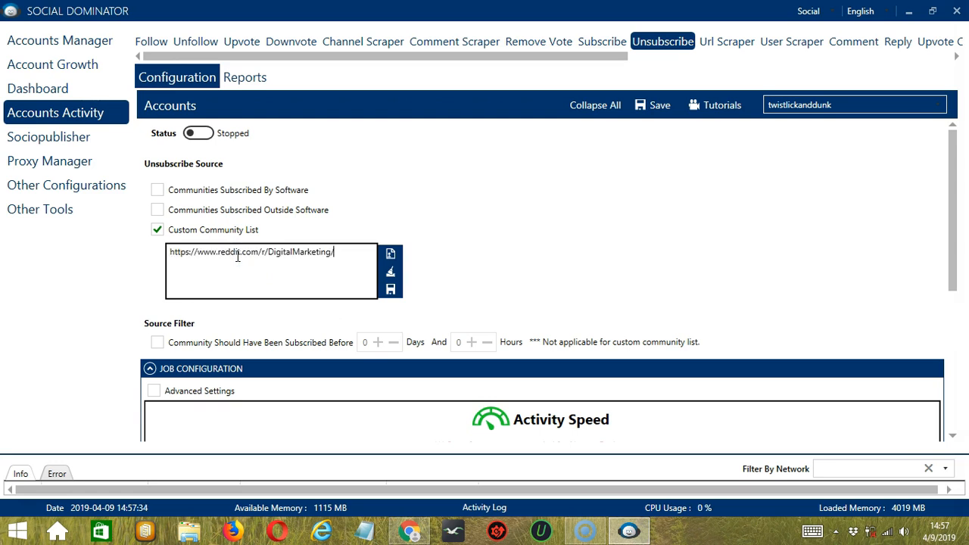
pyautogui.click(392, 255)
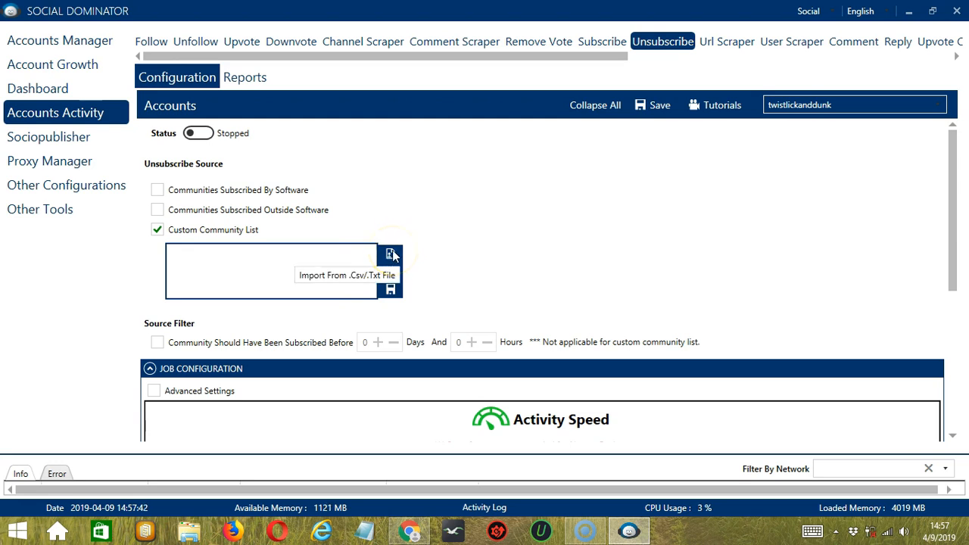
pyautogui.click(392, 256)
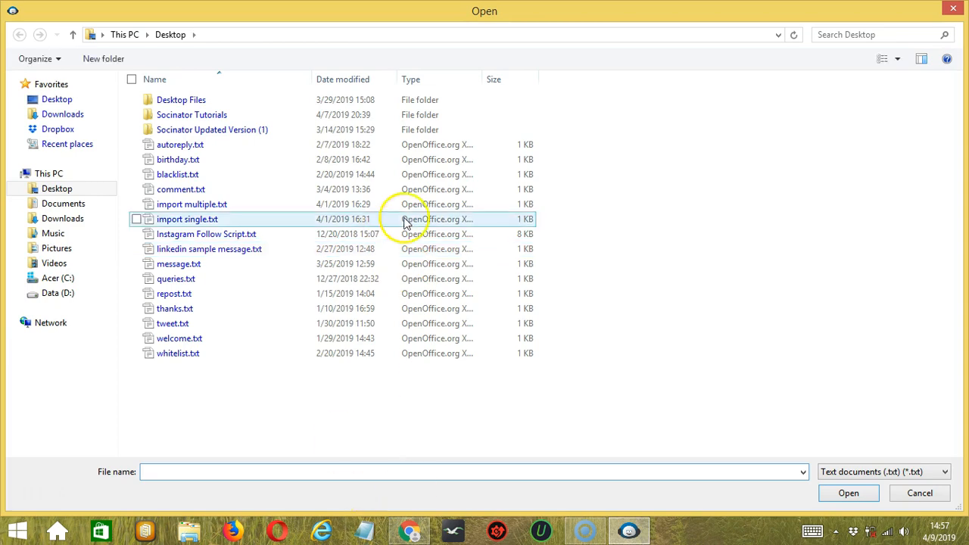
pyautogui.click(920, 492)
pyautogui.click(279, 261)
pyautogui.hotkey('ctrl', 'v')
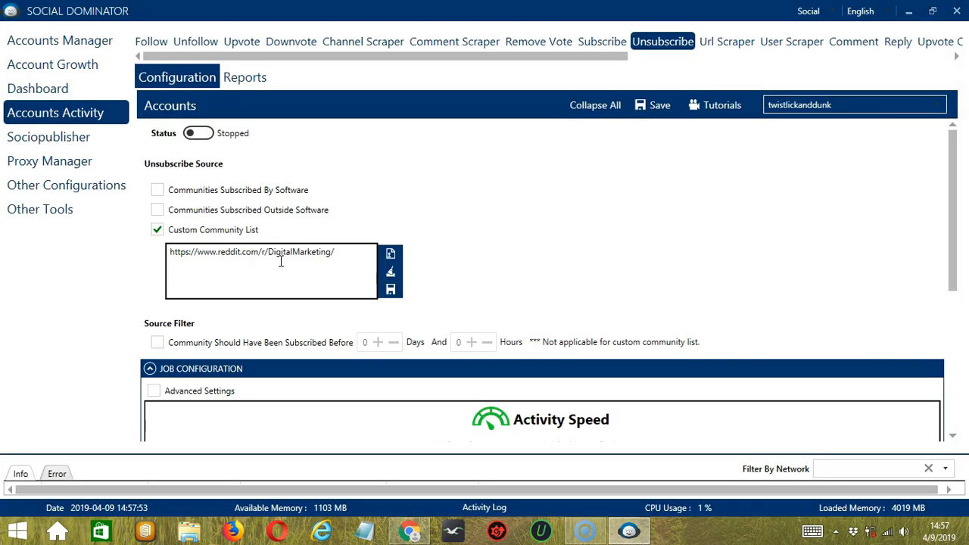
pyautogui.click(390, 290)
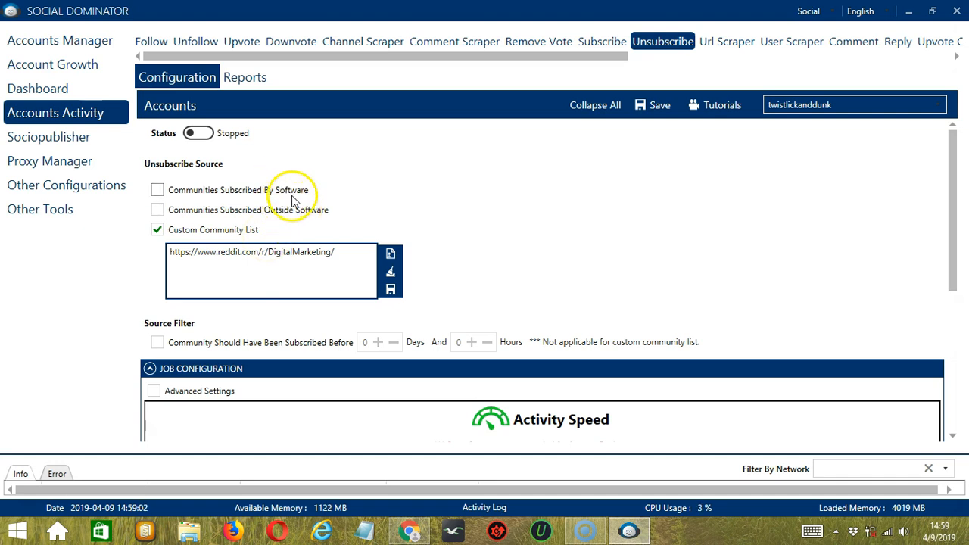
# Step: Try the Medium and Fast activity speeds in the job configuration, finishing with the speed set to Superfast
pyautogui.scroll(-3, 293, 195)
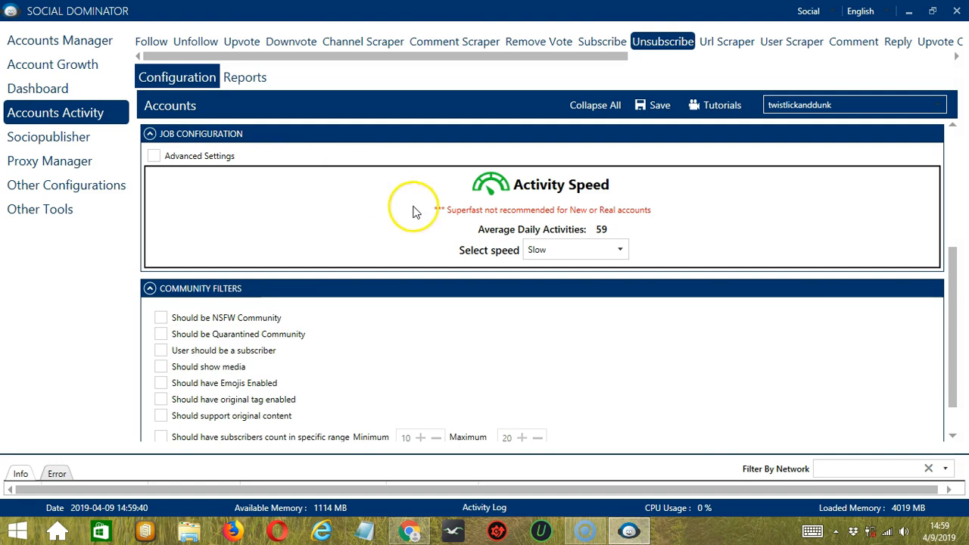
pyautogui.click(623, 252)
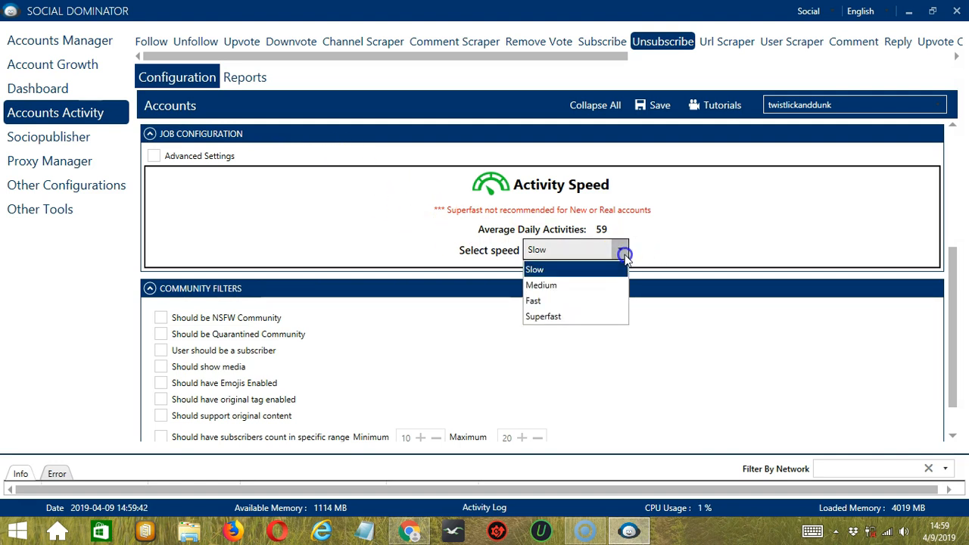
pyautogui.click(577, 286)
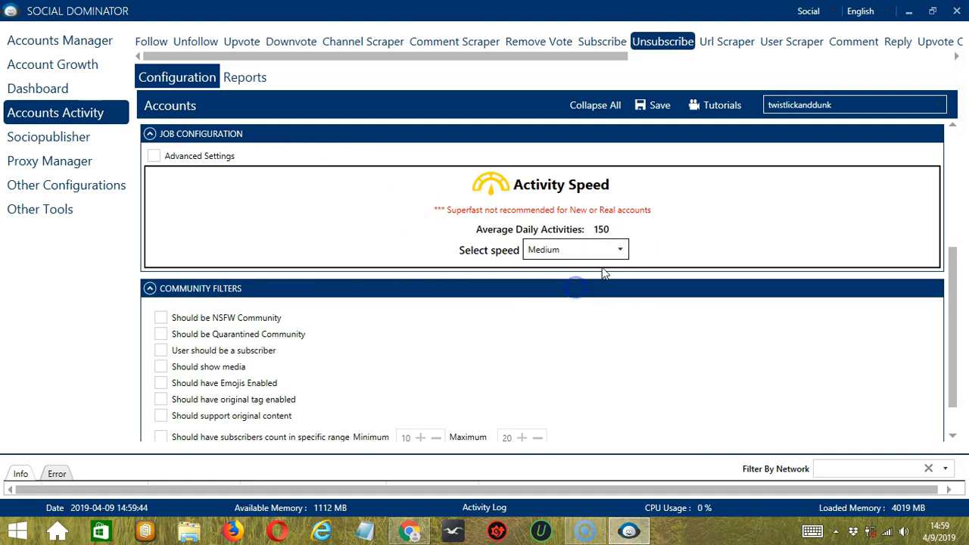
pyautogui.click(621, 250)
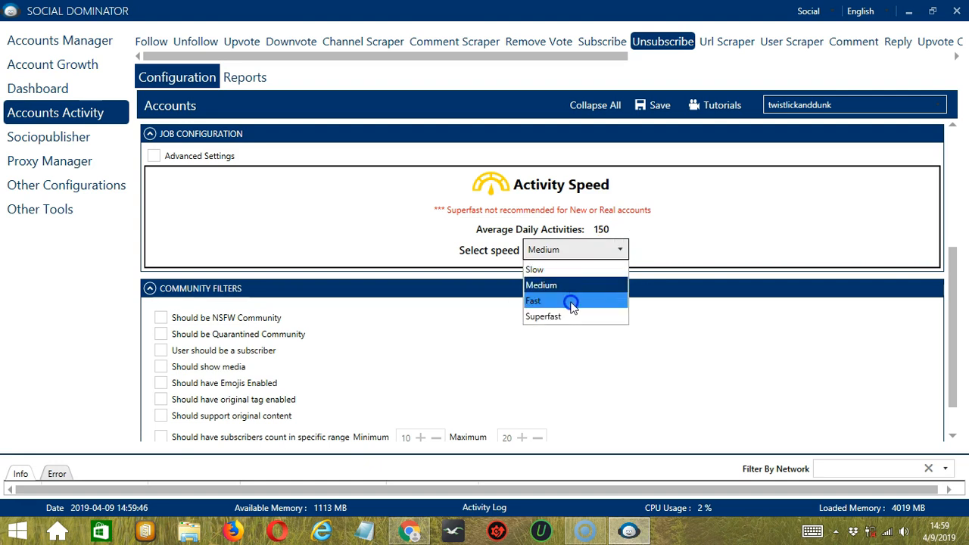
pyautogui.click(573, 302)
pyautogui.click(621, 246)
pyautogui.click(549, 312)
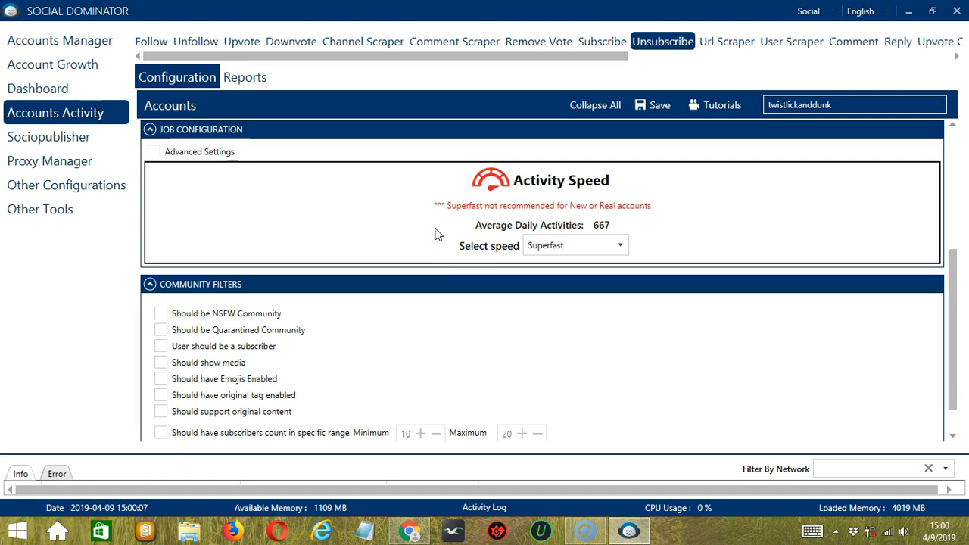
# Step: Enable Advanced Settings in the job configuration and turn on the Increase Each Day With option
pyautogui.click(154, 153)
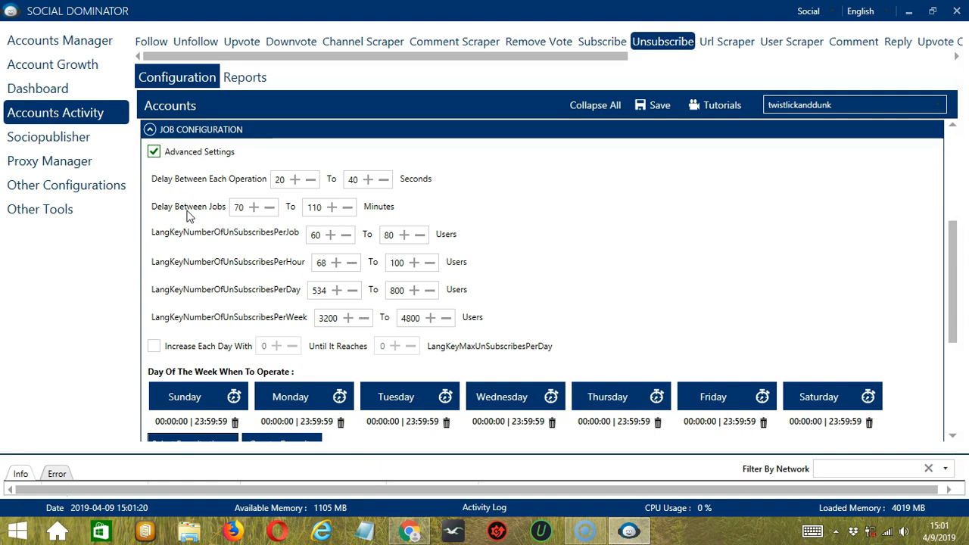
pyautogui.click(204, 241)
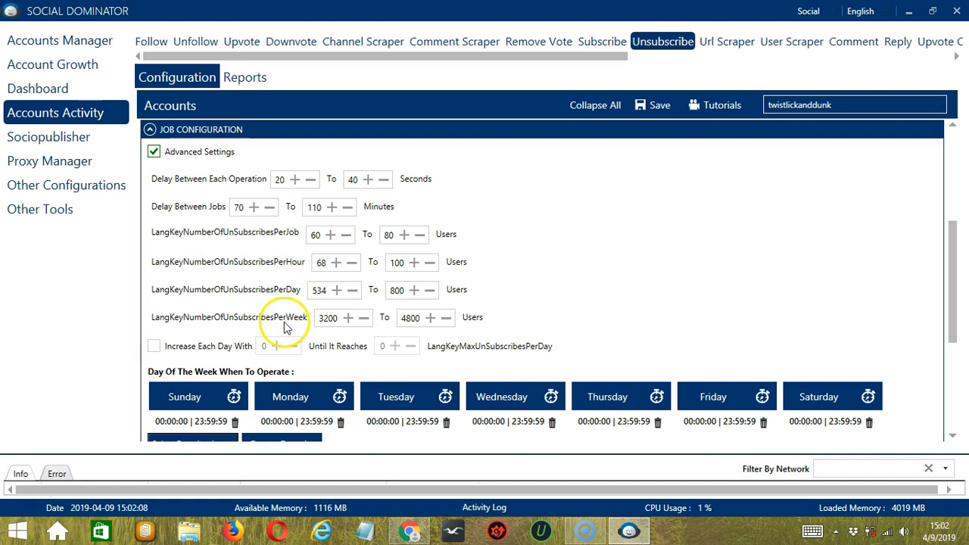
pyautogui.click(154, 347)
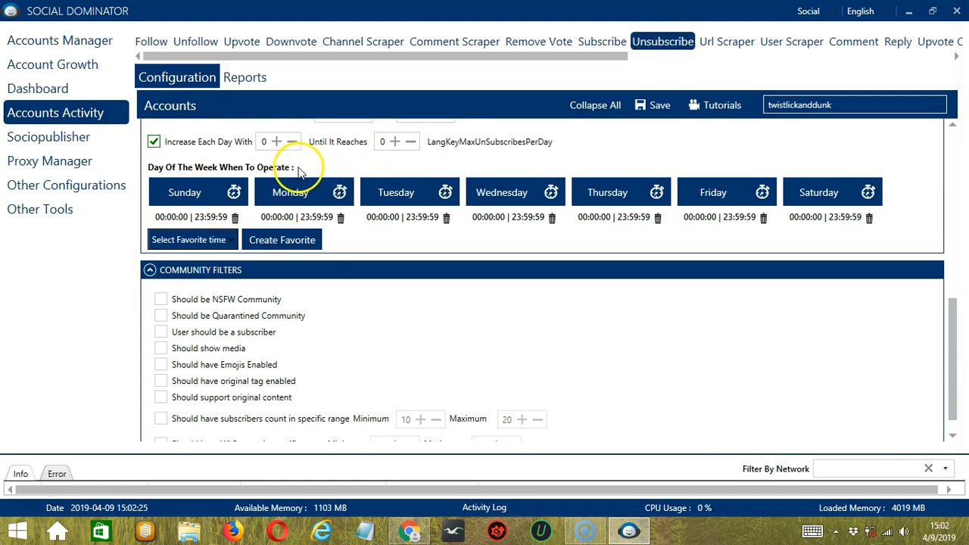
# Step: Delete Monday's full-day time interval from the days of the week when to operate
pyautogui.click(313, 169)
pyautogui.click(315, 172)
pyautogui.click(319, 197)
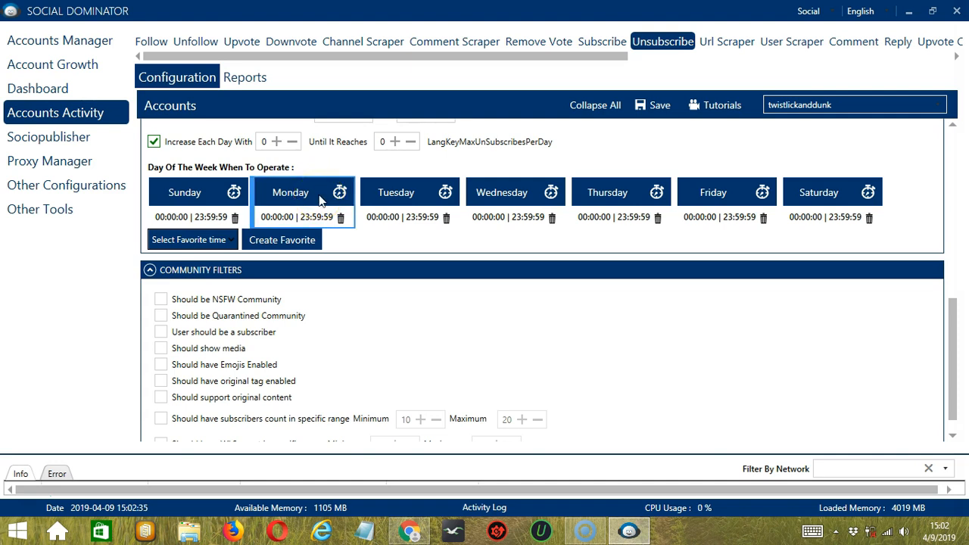
pyautogui.moveTo(335, 217); pyautogui.dragTo(343, 234)
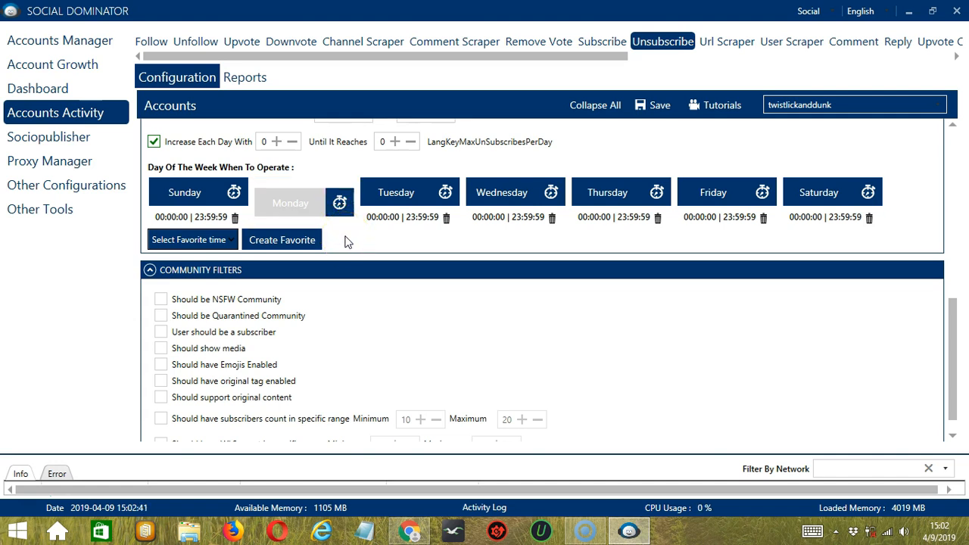
# Step: Add a Monday operating interval from 12:00:00 AM to 1:59:59 AM
pyautogui.click(319, 210)
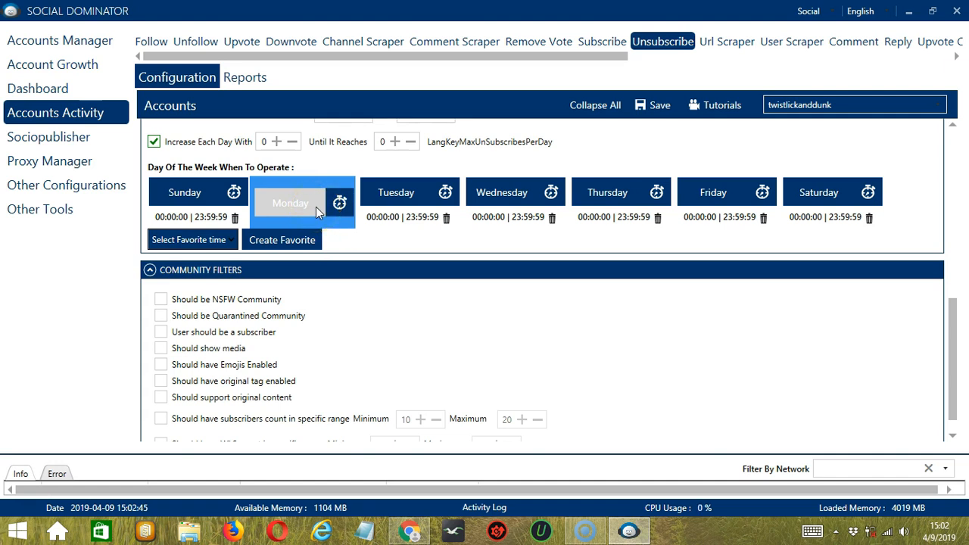
pyautogui.click(316, 208)
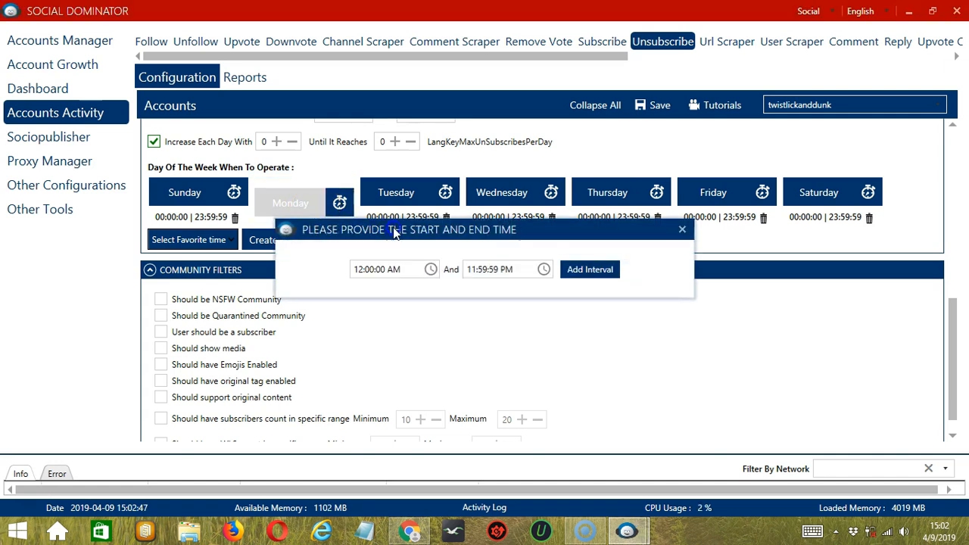
pyautogui.click(478, 270)
pyautogui.press('BackSpace')
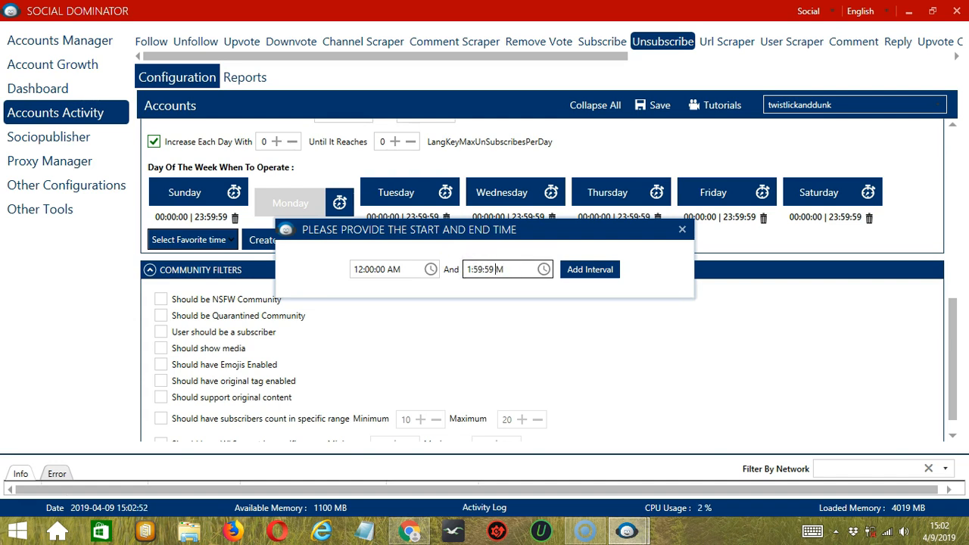
pyautogui.click(587, 270)
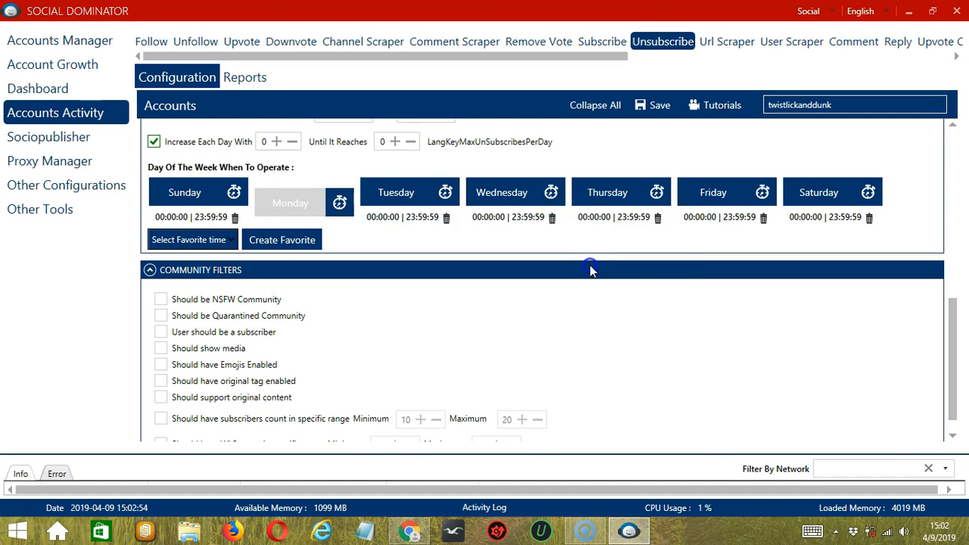
# Step: Add a second Monday operating interval from 2:00:00 AM to 11:59:59 PM
pyautogui.click(321, 201)
pyautogui.click(355, 269)
pyautogui.click(358, 267)
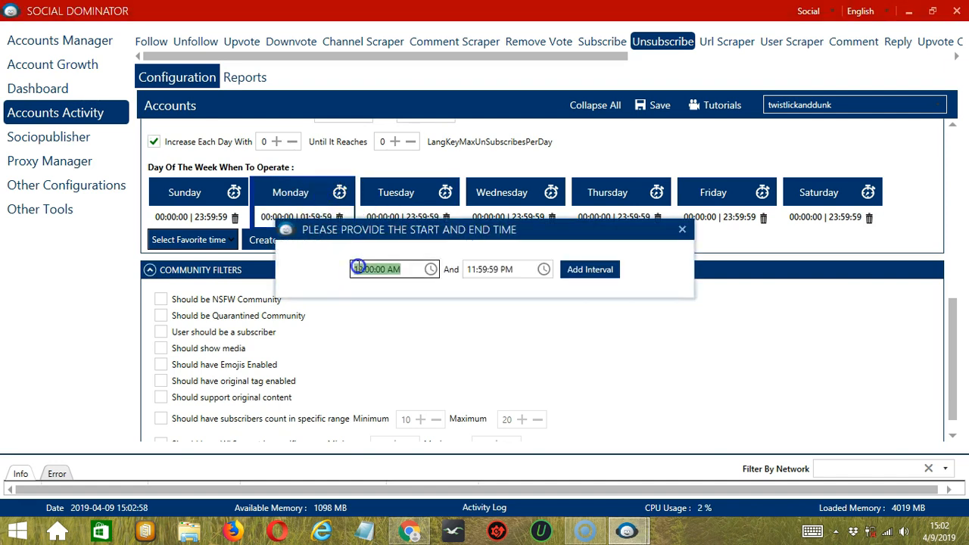
pyautogui.press('BackSpace')
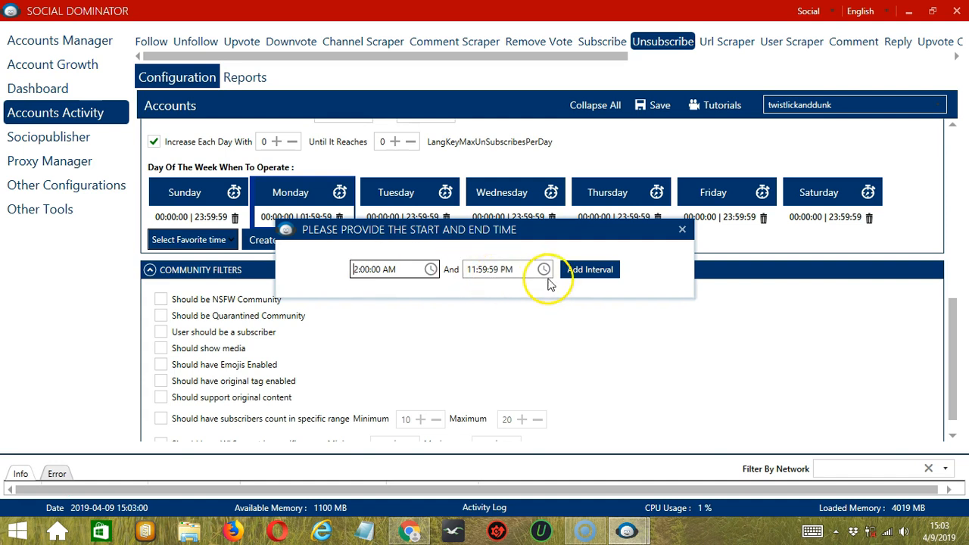
pyautogui.click(589, 269)
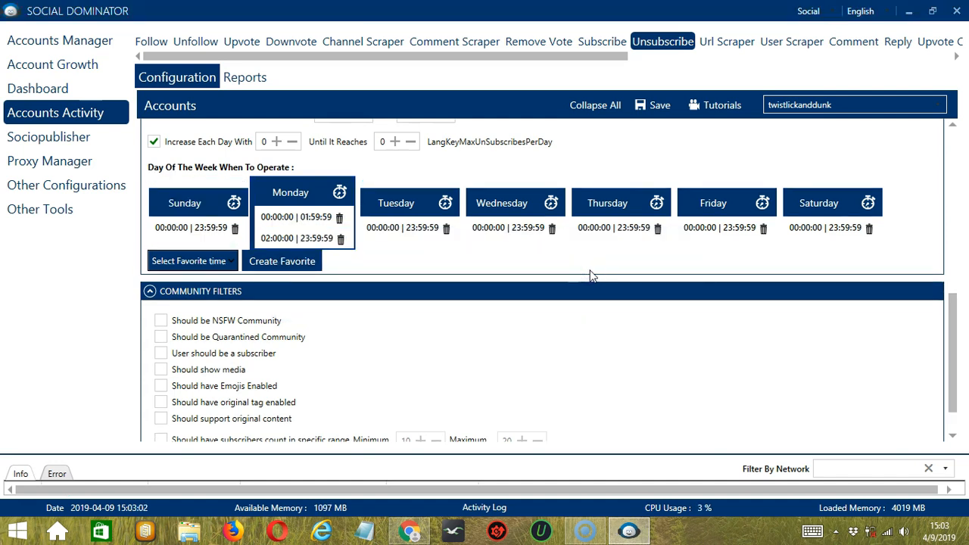
pyautogui.click(318, 221)
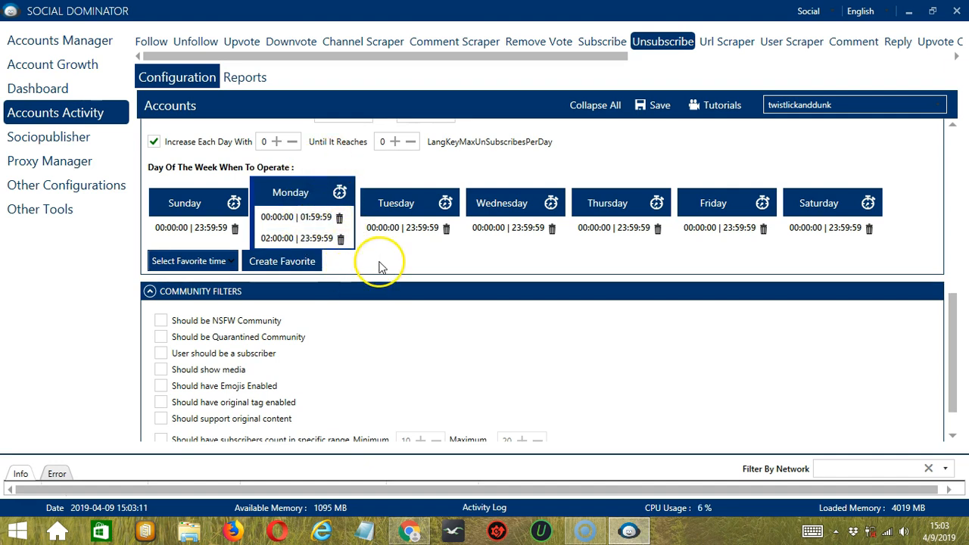
# Step: Save the weekly schedule as a favorite time named "Reddit Unsubscribe" and look it up in the list of favorite times
pyautogui.click(301, 262)
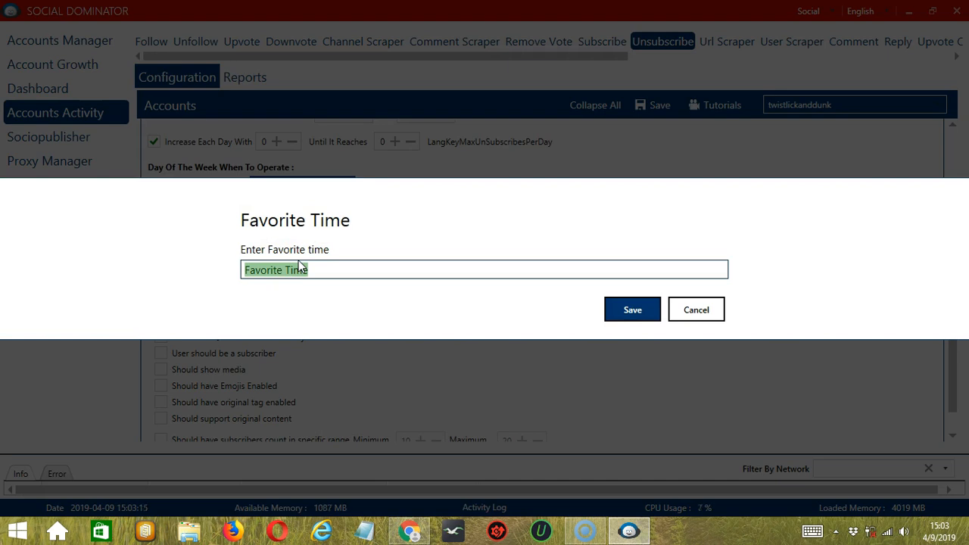
pyautogui.write('Reddit')
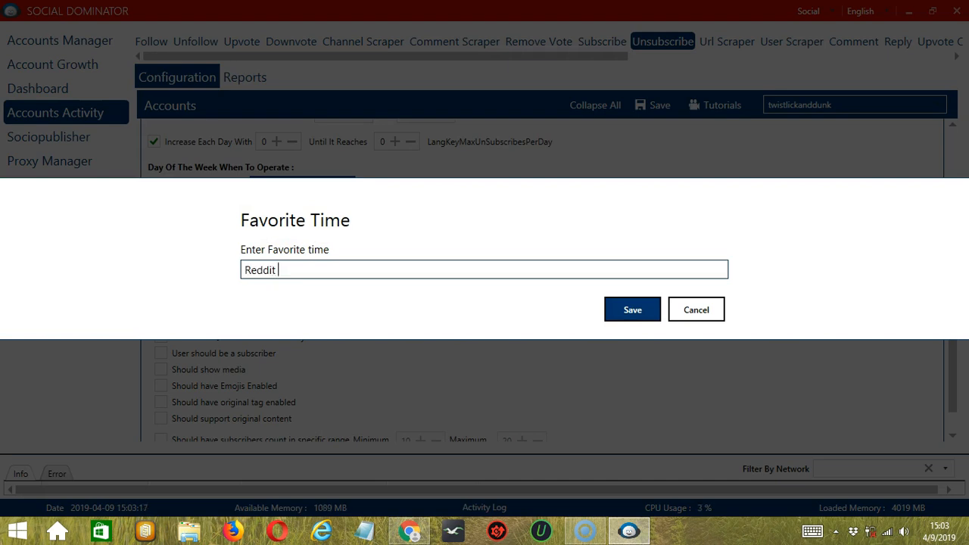
pyautogui.write(' Unsubscribe')
pyautogui.click(640, 310)
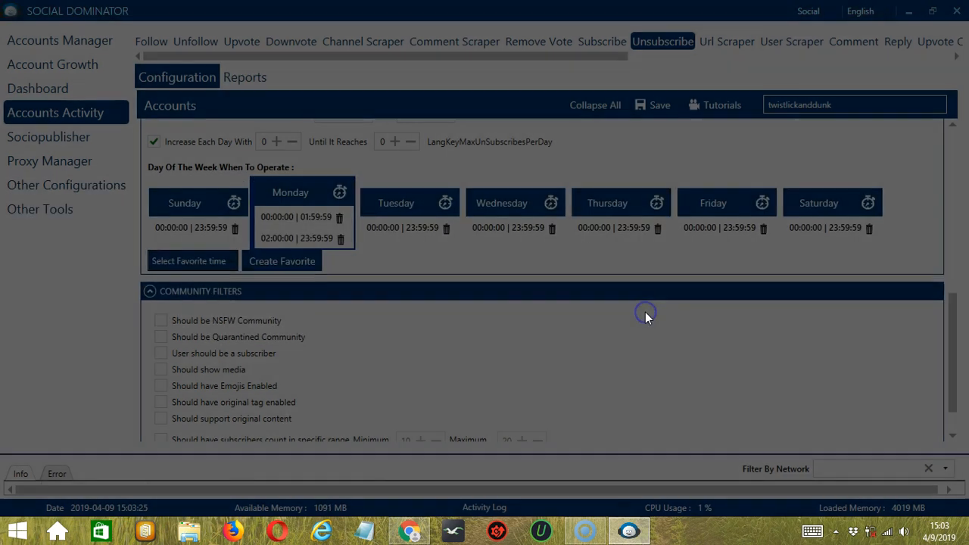
pyautogui.click(199, 261)
pyautogui.scroll(-5, 132, 134)
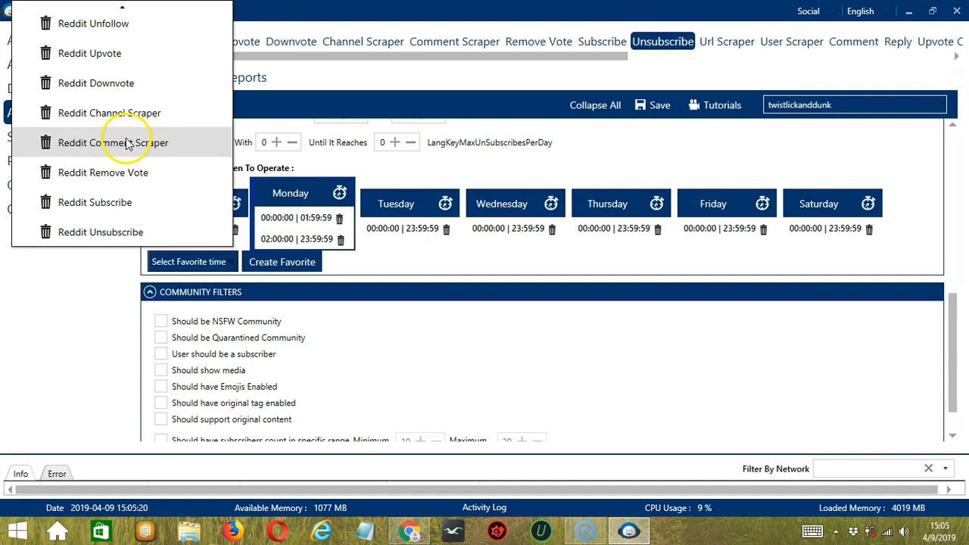
# Step: Apply the saved "Reddit Unsubscribe" favorite time to the weekly operating schedule
pyautogui.click(158, 232)
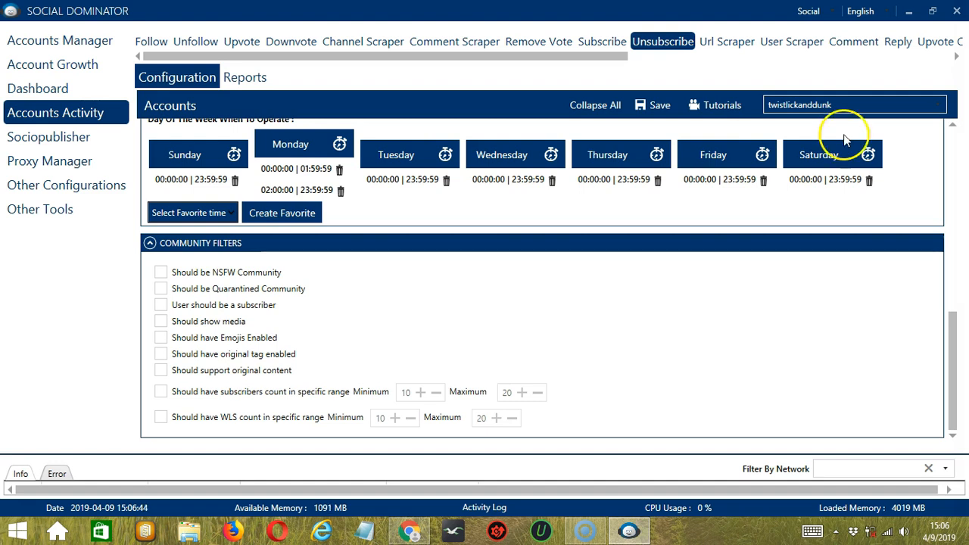
# Step: Save the account's Unsubscribe configuration and set the activity's status to Active
pyautogui.scroll(5, 951, 129)
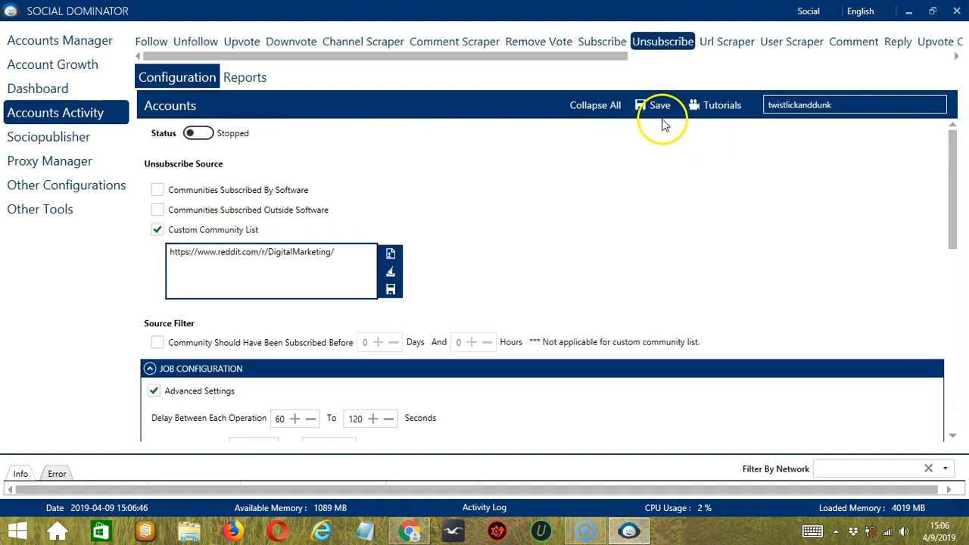
pyautogui.click(653, 104)
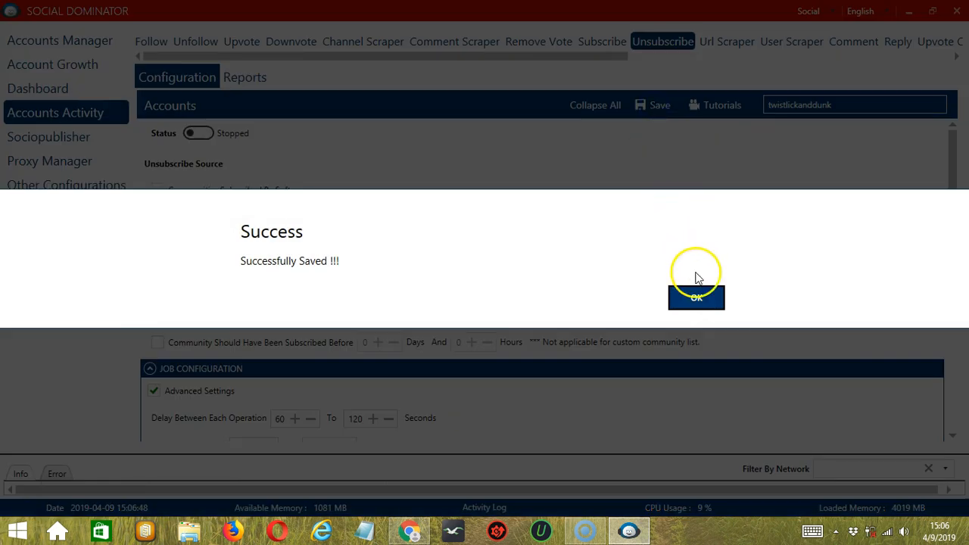
pyautogui.click(696, 297)
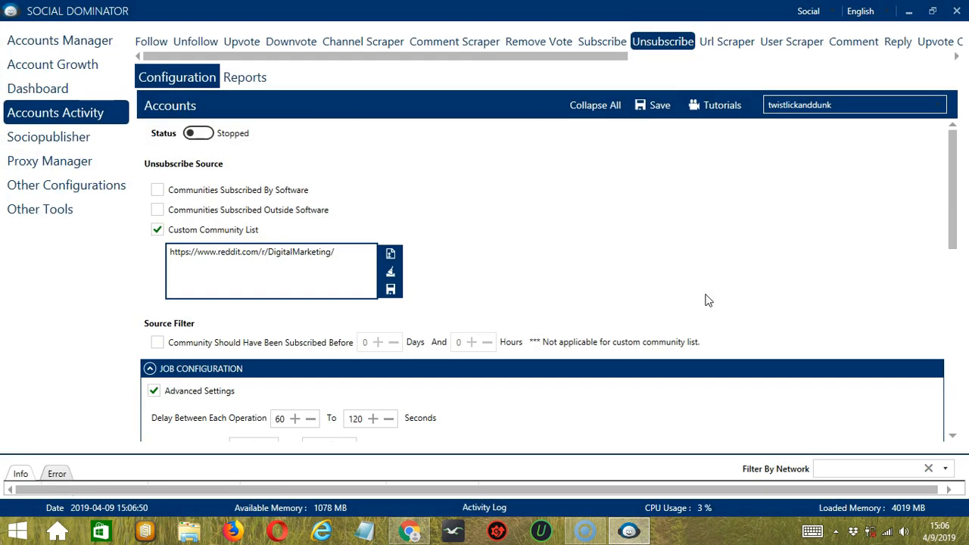
pyautogui.click(205, 141)
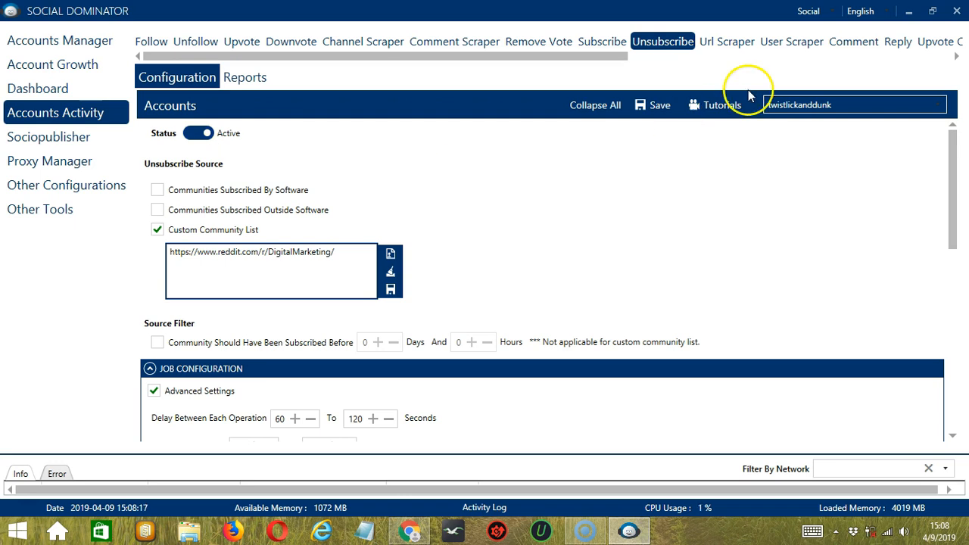
# Step: Switch the social network to Reddit and open the Unsubscribe campaign setup under Subscribe Channels
pyautogui.click(832, 13)
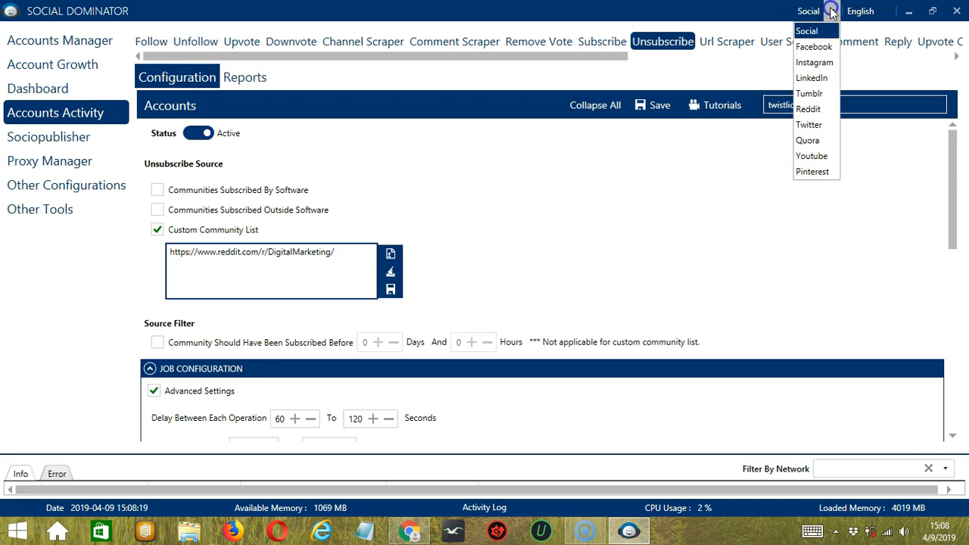
pyautogui.click(809, 109)
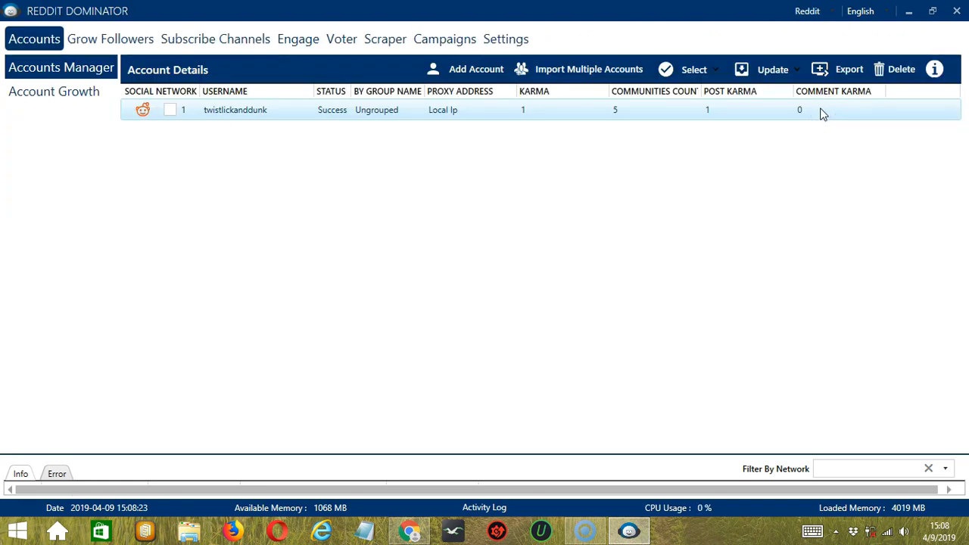
pyautogui.click(187, 40)
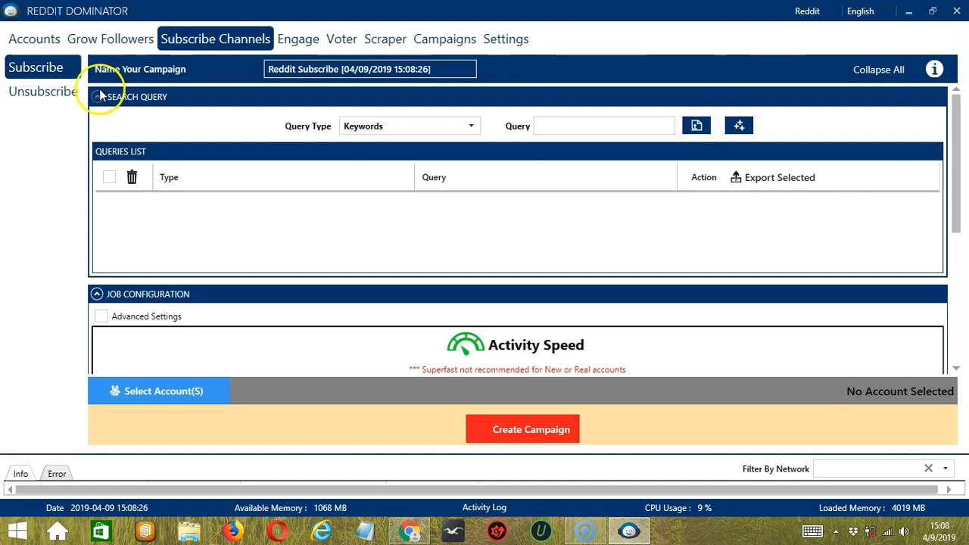
pyautogui.click(36, 92)
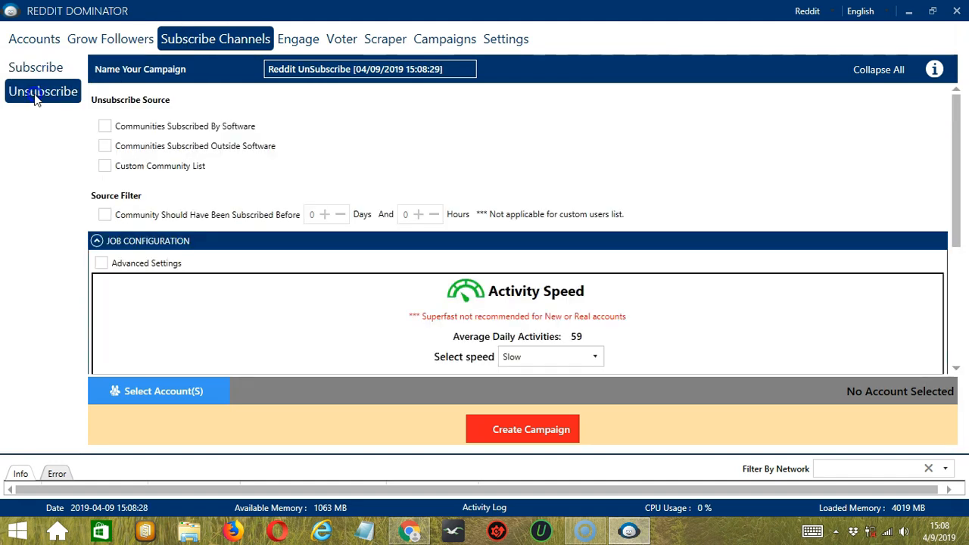
# Step: Set the campaign's unsubscribe source to Communities Subscribed By Software and enable the NSFW Community and Quarantined Community filters
pyautogui.click(268, 73)
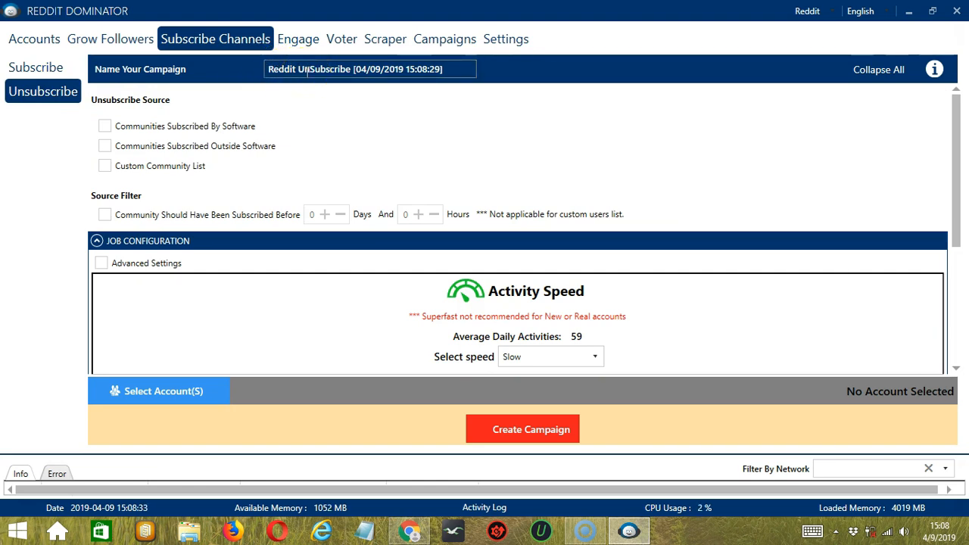
pyautogui.click(105, 127)
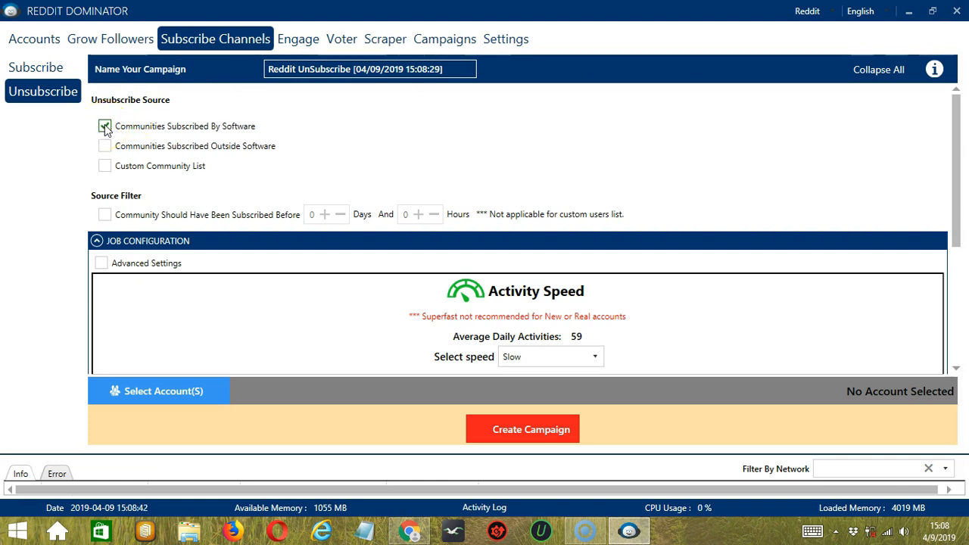
pyautogui.scroll(-3, 253, 269)
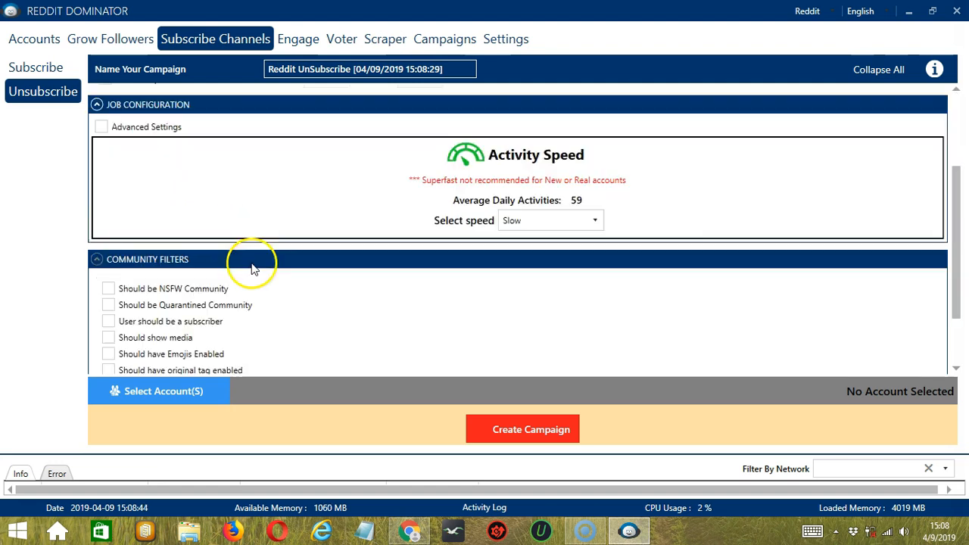
pyautogui.scroll(-1, 254, 268)
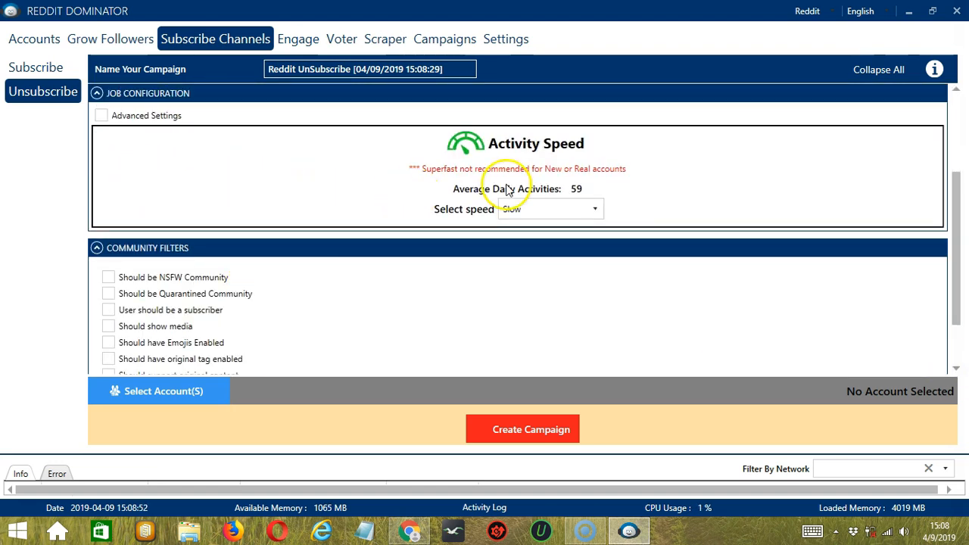
pyautogui.click(957, 371)
pyautogui.click(596, 260)
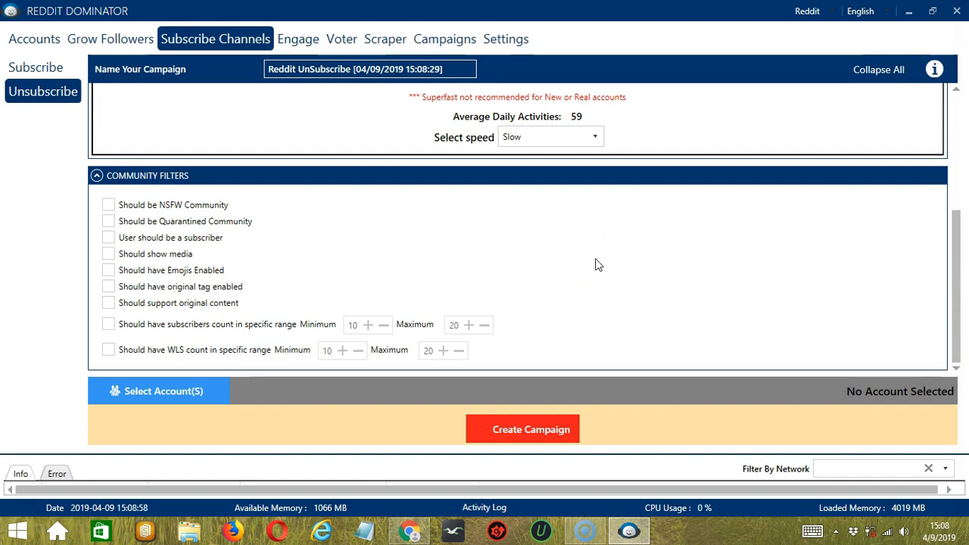
pyautogui.click(213, 205)
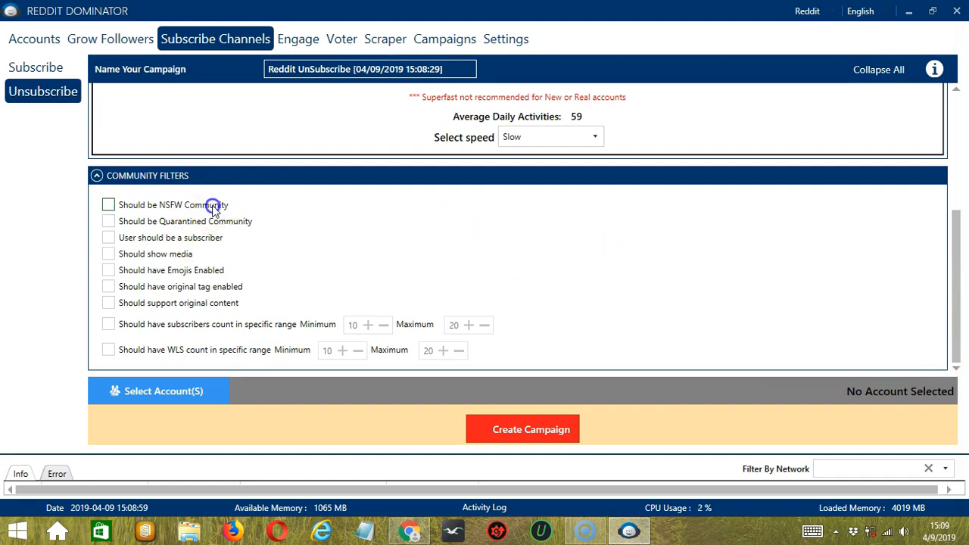
pyautogui.click(185, 221)
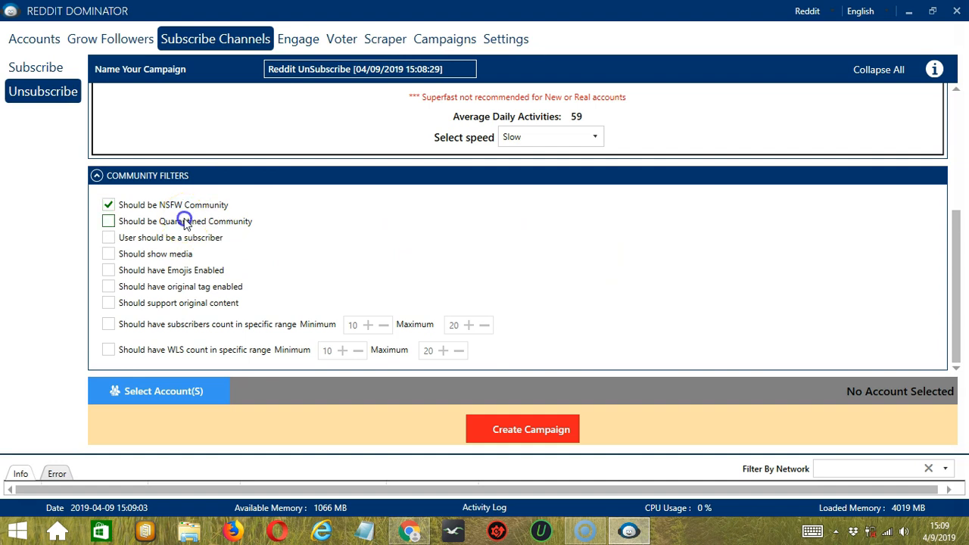
pyautogui.click(392, 265)
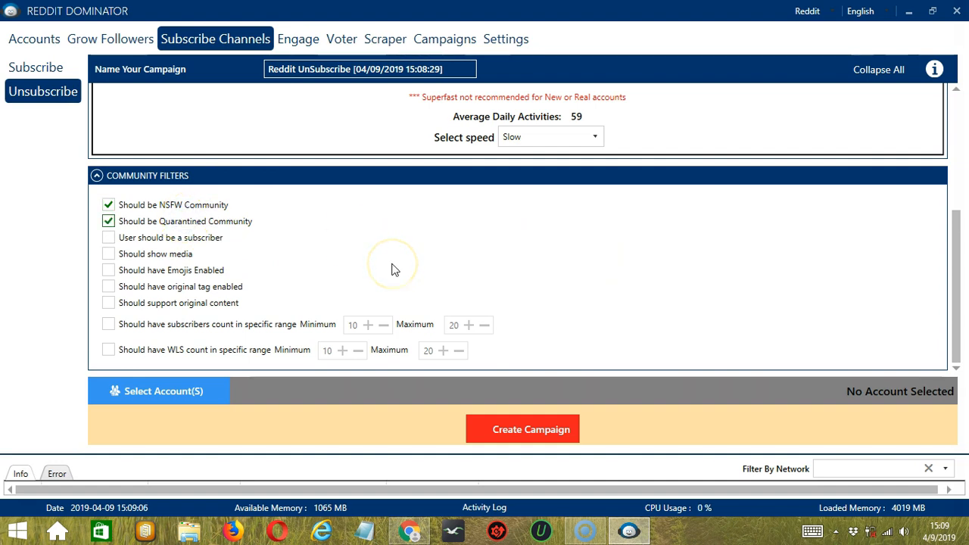
# Step: Assign the listed ungrouped Reddit account to the Unsubscribe campaign and create the campaign
pyautogui.click(211, 397)
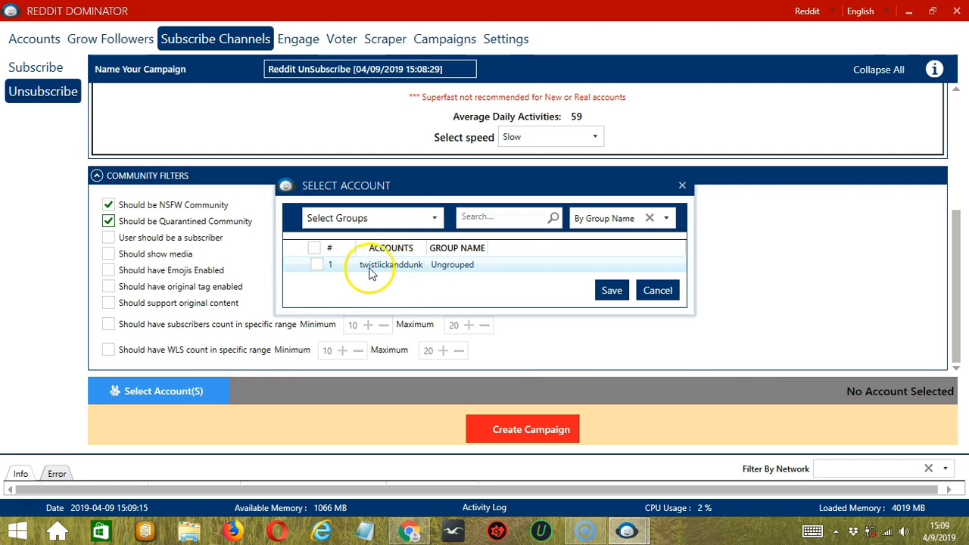
pyautogui.click(316, 265)
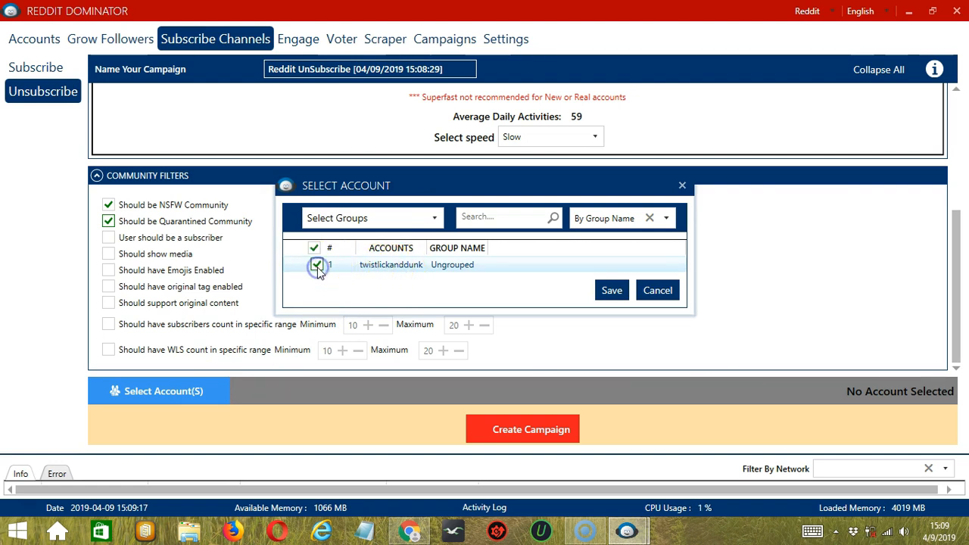
pyautogui.click(612, 288)
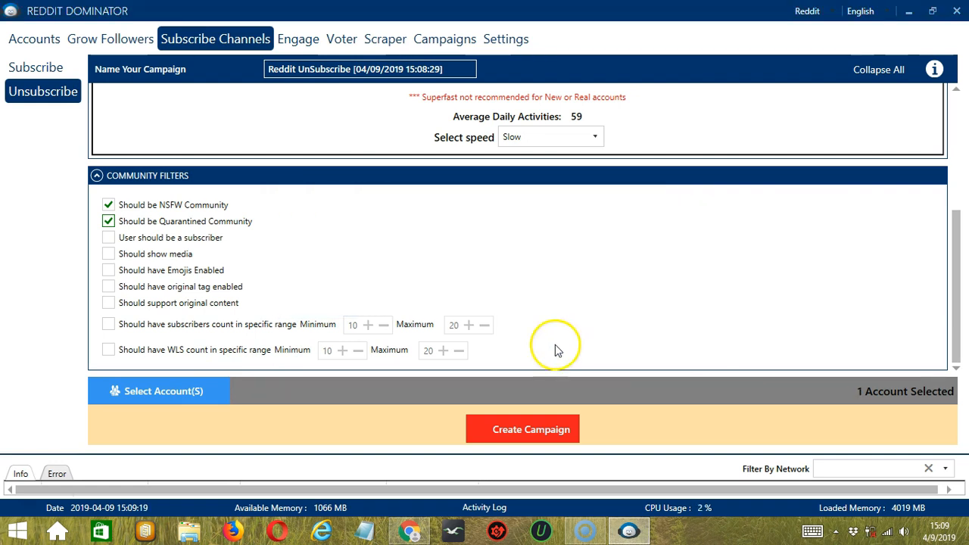
pyautogui.click(485, 429)
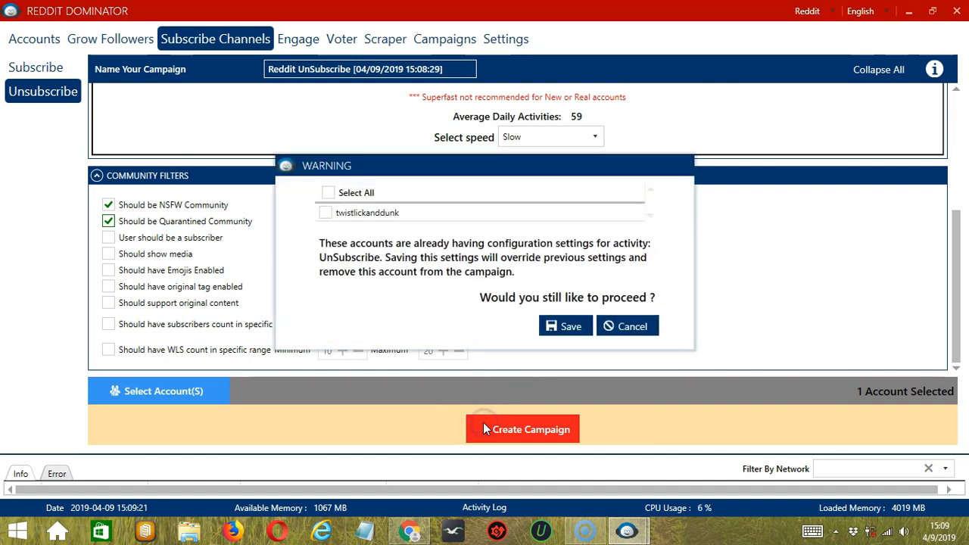